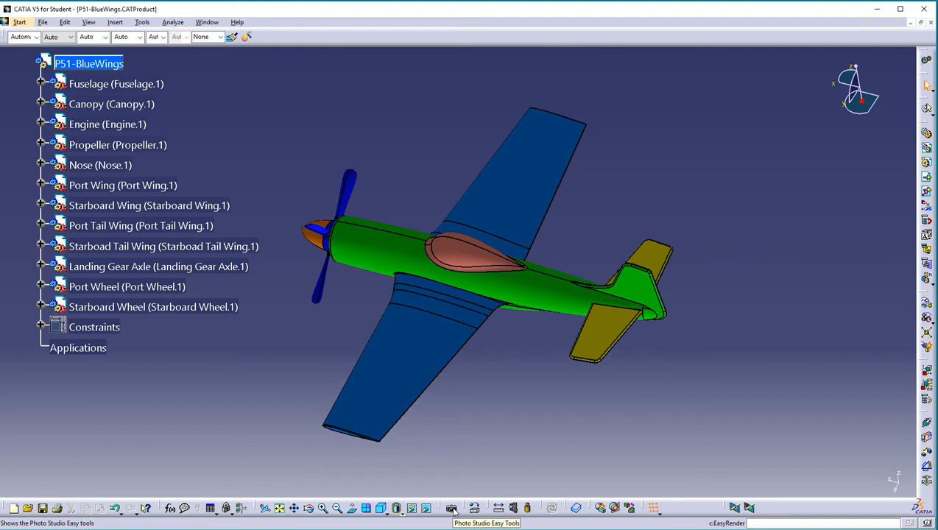
Open Photo Studio Easy Tools and orient the P51 so its nose faces away and the wings spread across the scene
click(452, 509)
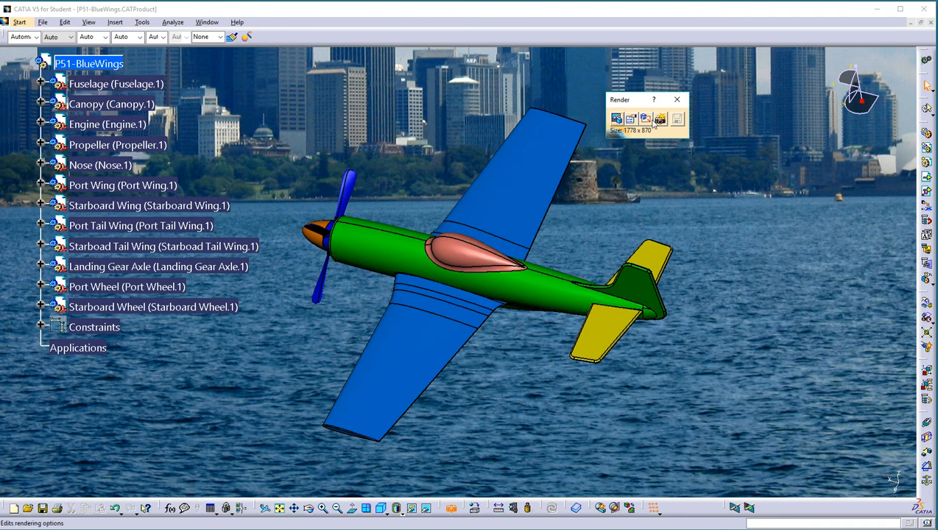
drag(629, 99, 411, 79)
middle_drag(447, 191, 589, 153)
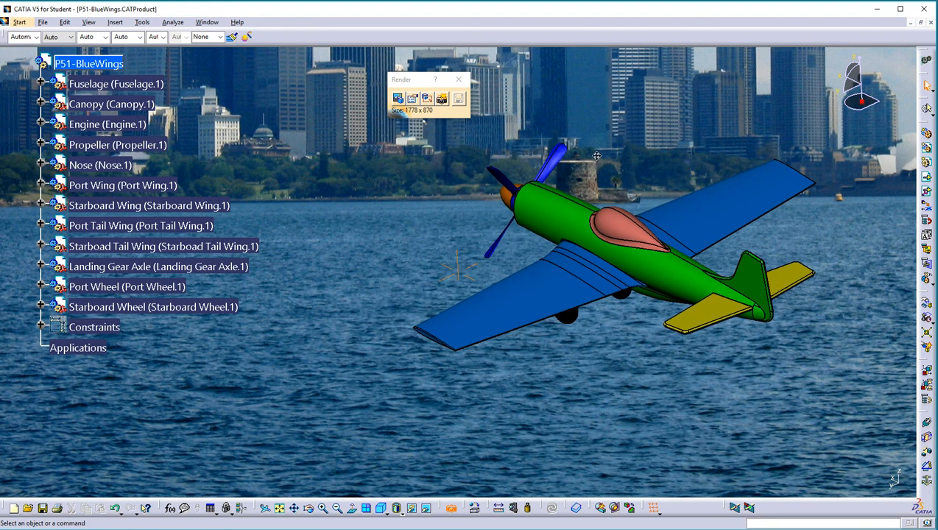
Define a render area of about 1004 x 707 framing the whole airplane
click(430, 102)
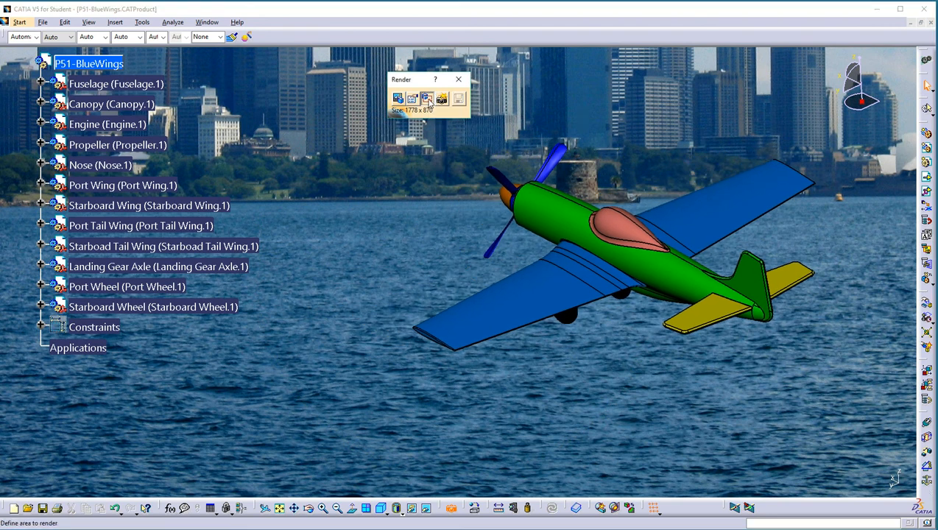
drag(274, 442, 844, 65)
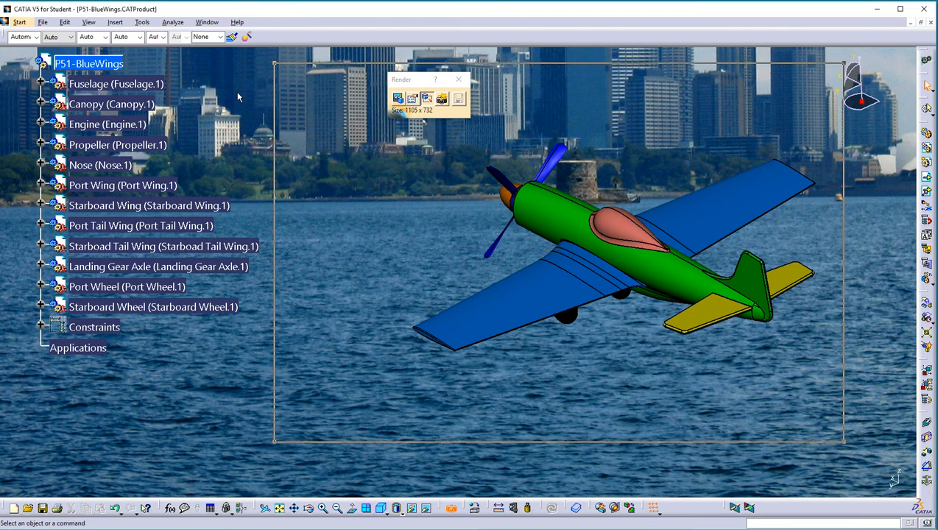
drag(275, 65, 312, 59)
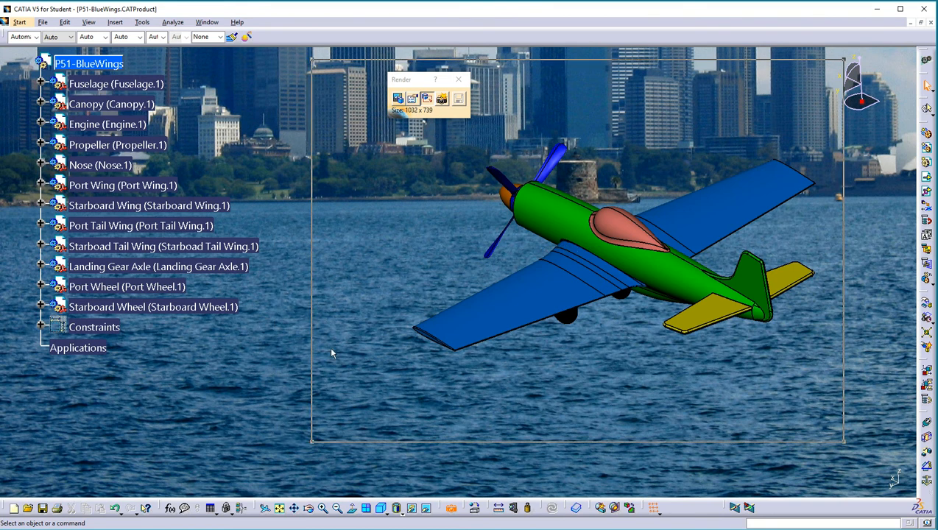
drag(312, 444, 326, 425)
Render the framed airplane and save the image to the desktop as a TIFF True Color file named 1
click(442, 100)
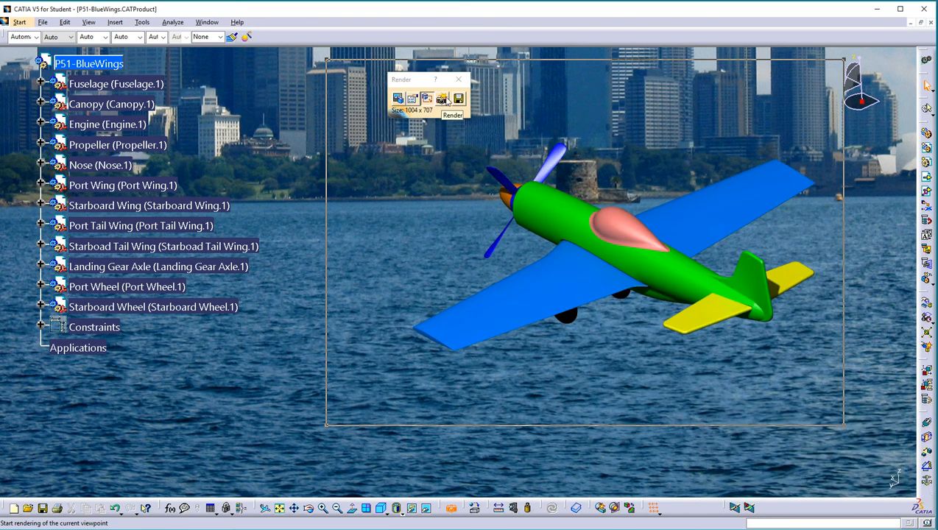
click(459, 101)
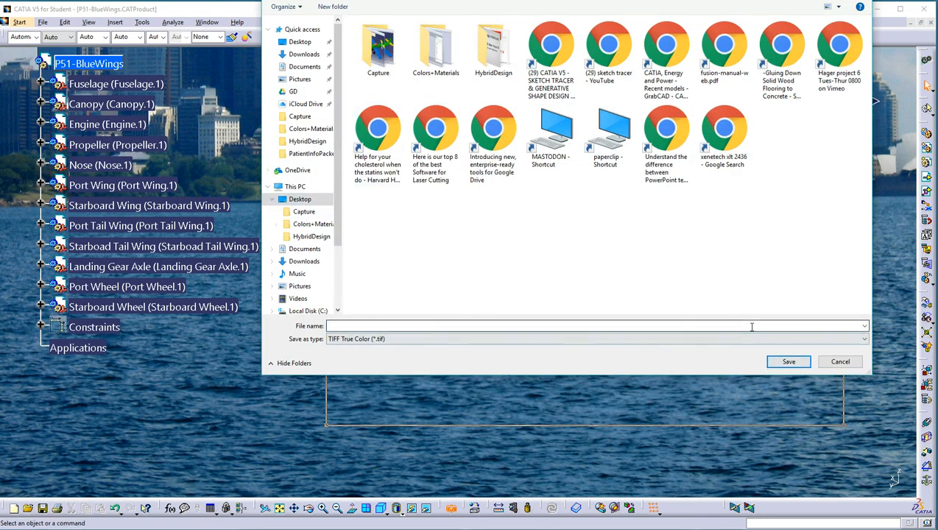
click(573, 327)
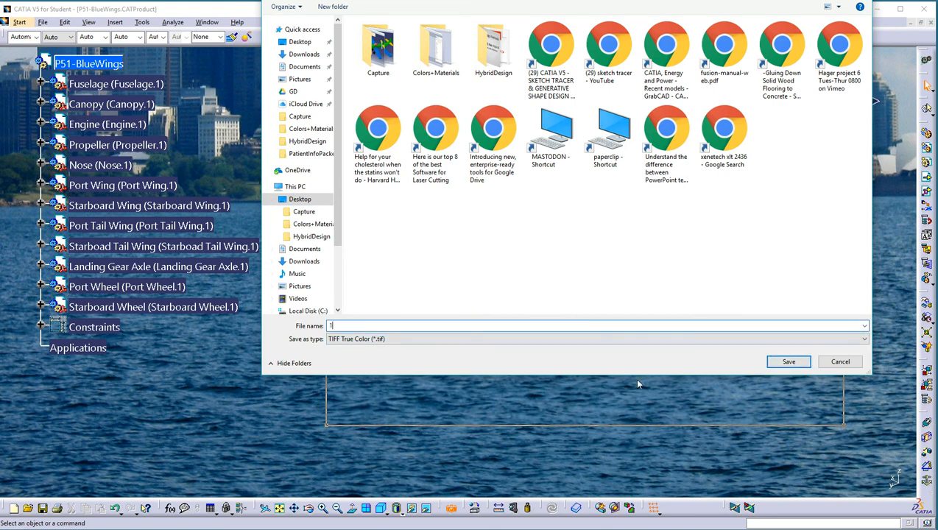
click(786, 362)
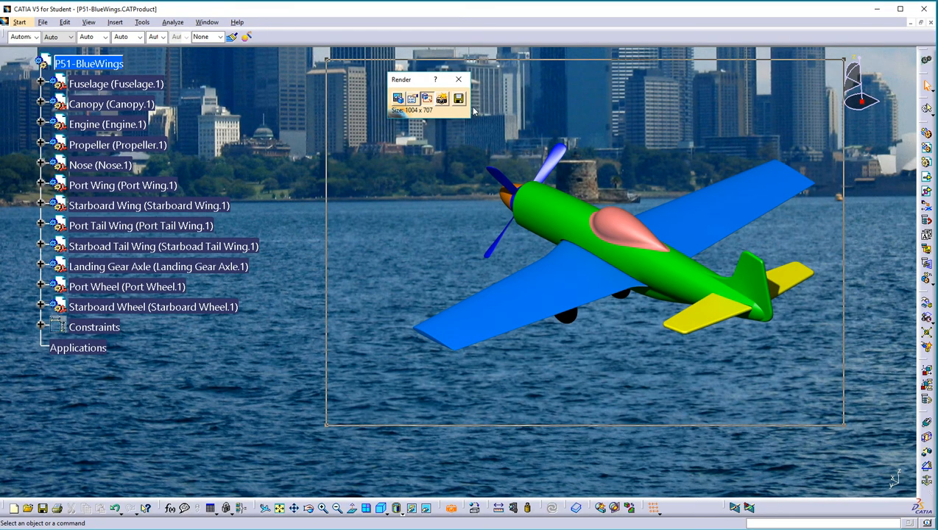
Open the scene settings, review the predefined, favorite and custom scenes, and aim the custom light from the sphere's upper left
middle_drag(589, 287, 603, 302)
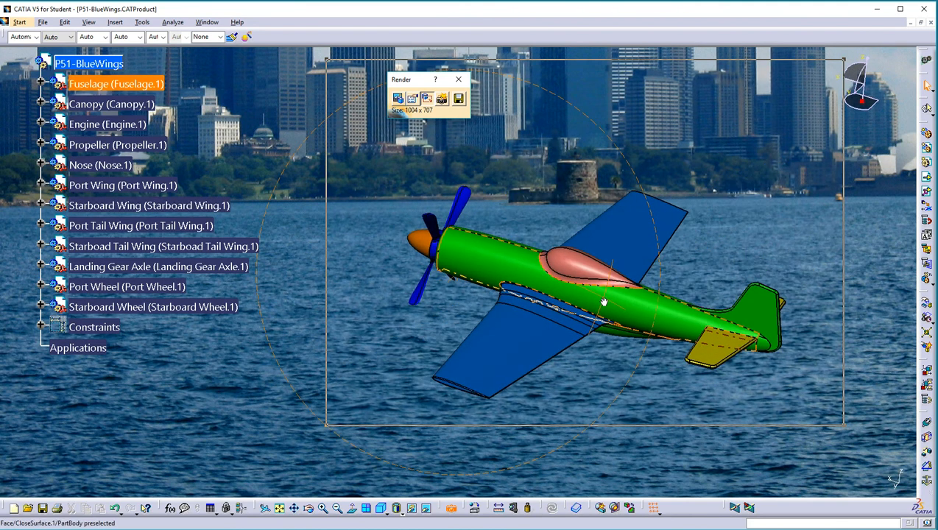
click(398, 99)
drag(131, 87, 228, 74)
click(181, 96)
click(209, 93)
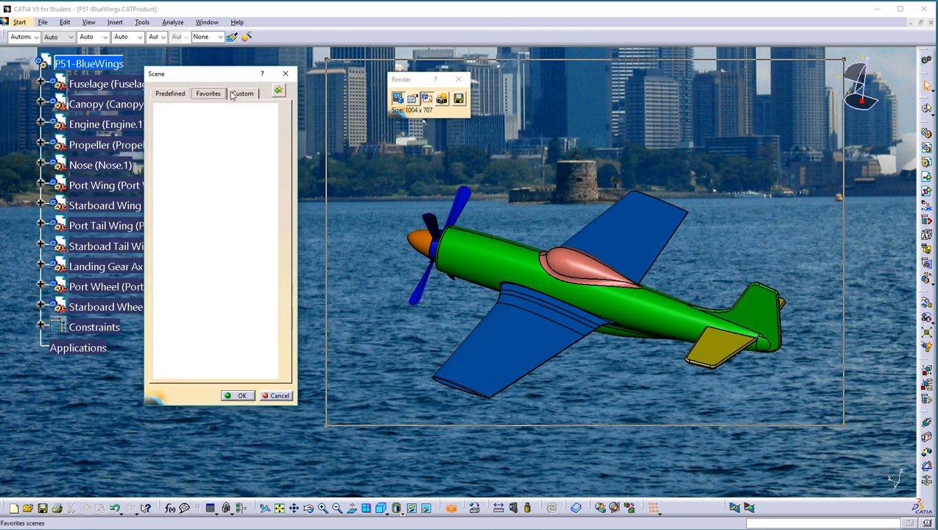
click(250, 93)
mouse_move(210, 162)
mouse_down()
mouse_move(214, 185)
mouse_move(245, 184)
mouse_move(229, 151)
mouse_move(194, 169)
mouse_move(193, 214)
mouse_move(230, 200)
mouse_move(213, 142)
mouse_move(171, 153)
mouse_up()
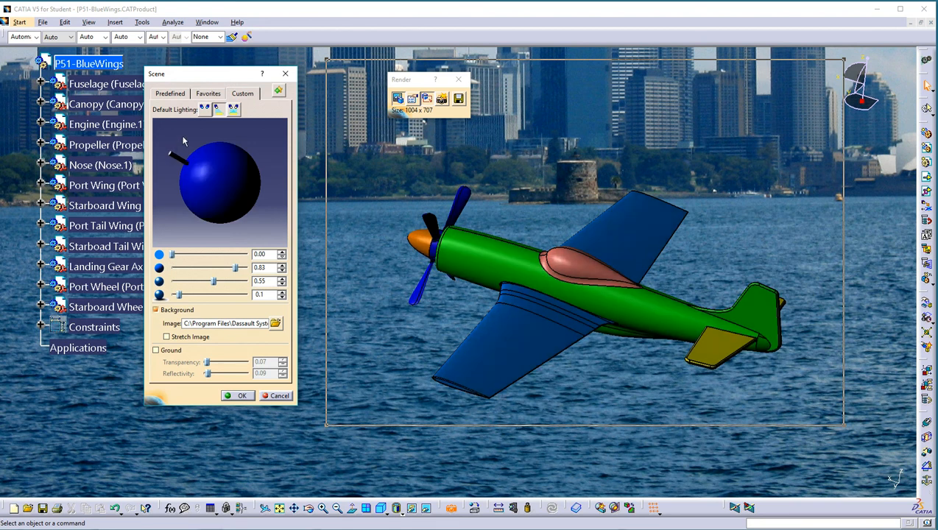
Apply the predefined Bay 2 scene and disable its background image, keeping the ground
click(181, 96)
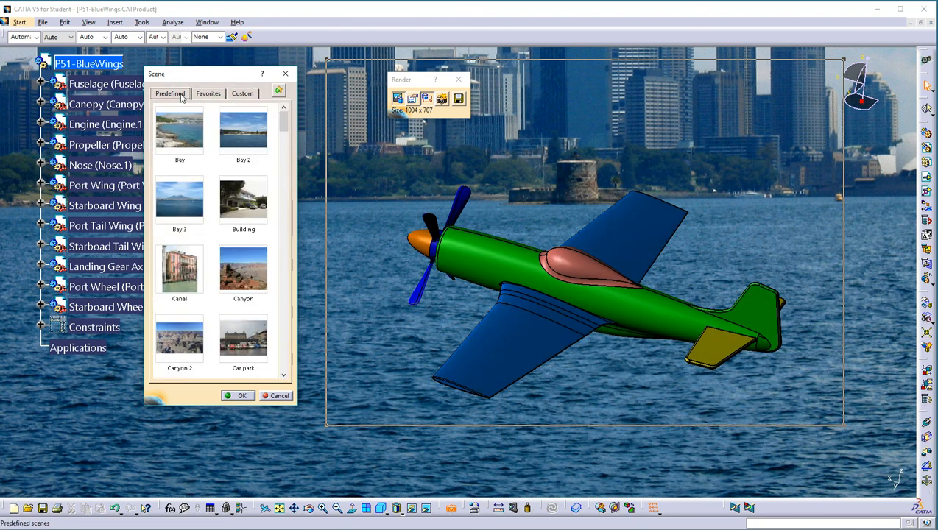
click(251, 140)
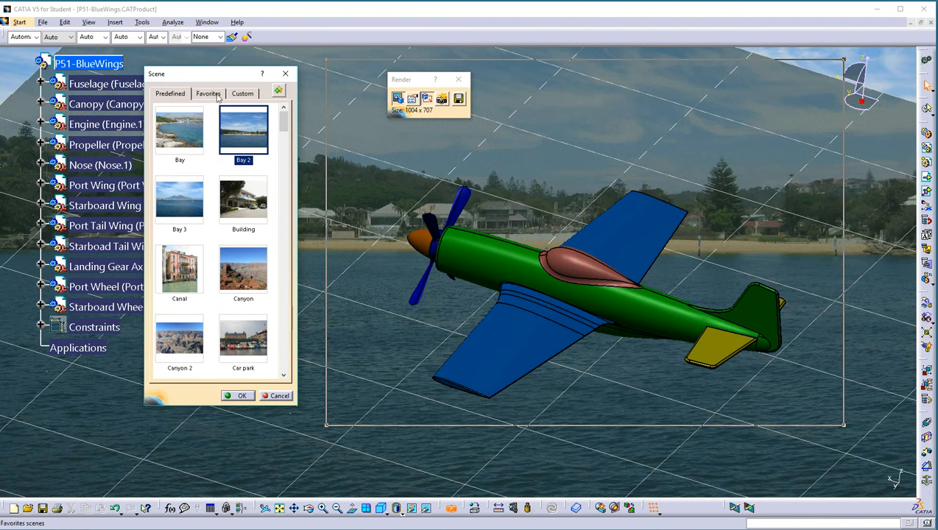
click(211, 93)
click(240, 96)
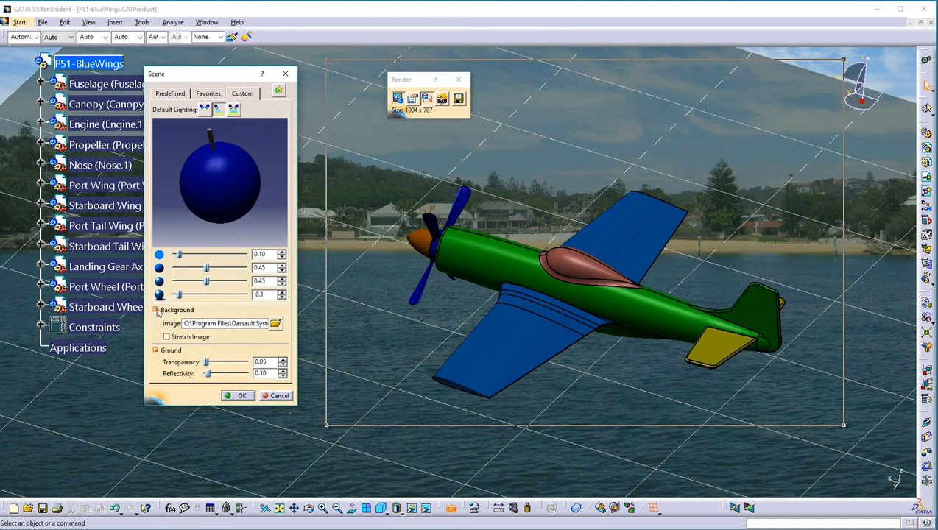
click(156, 310)
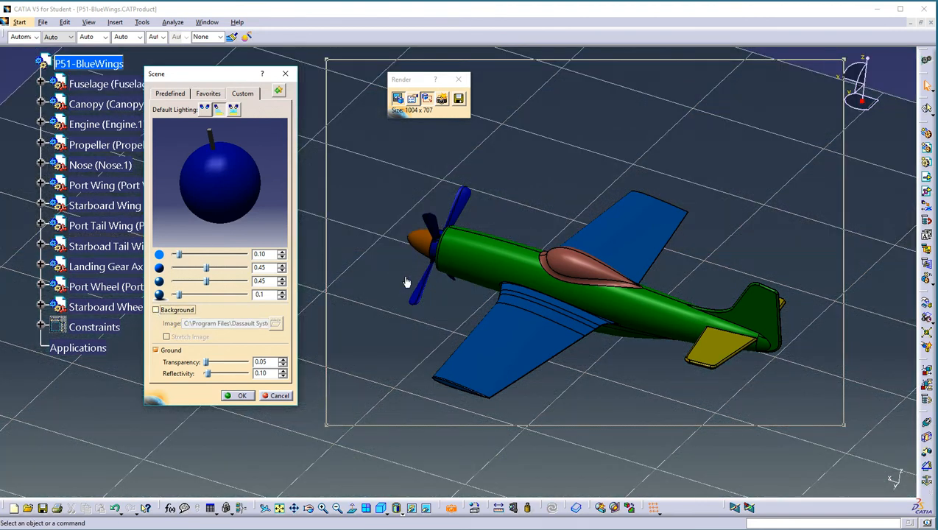
Aim the light from directly above the sphere and render a low side view of the airplane over the ground
middle_drag(438, 355, 284, 418)
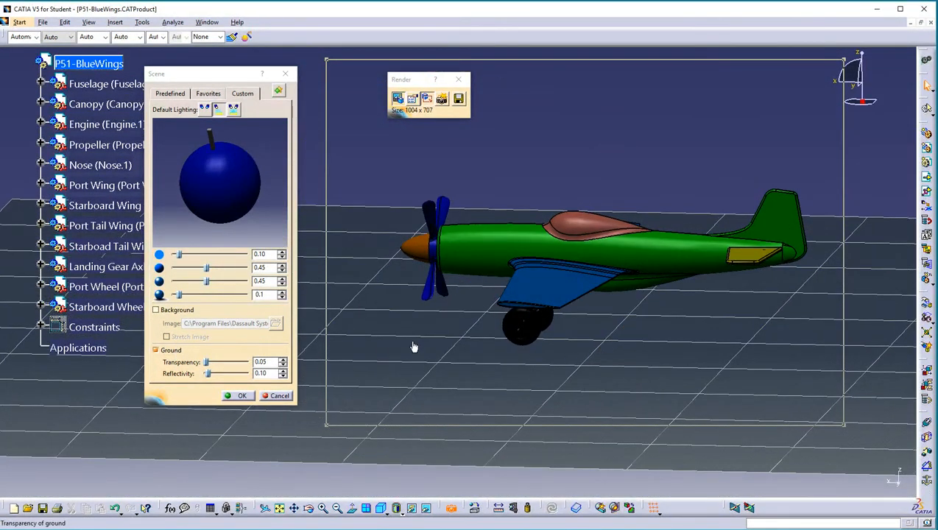
drag(423, 342, 421, 429)
middle_drag(450, 359, 459, 340)
middle_drag(454, 382, 478, 353)
drag(210, 134, 219, 126)
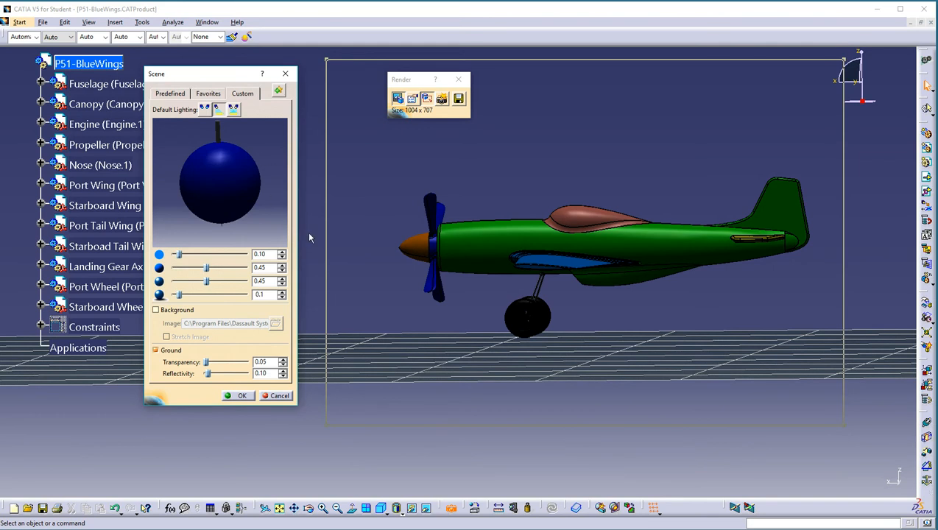
middle_drag(558, 174, 559, 197)
click(441, 99)
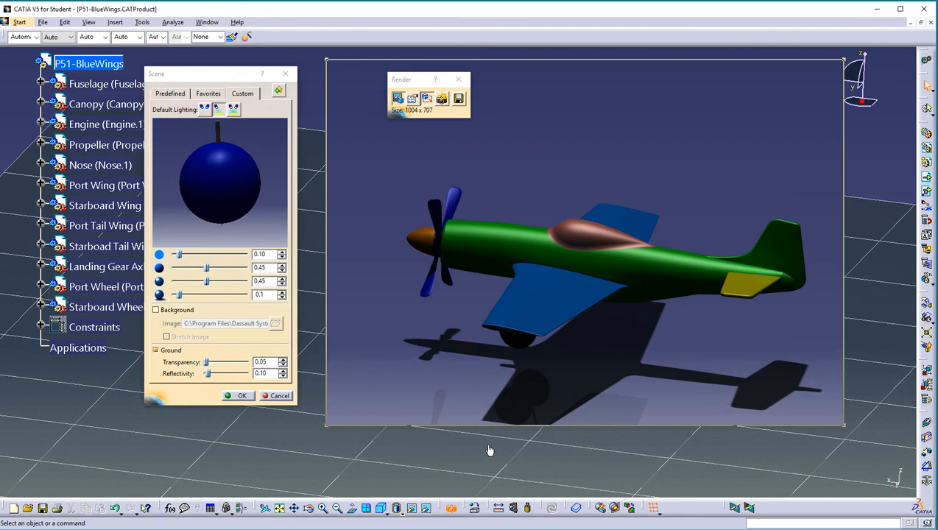
Reposition the airplane well above the ground and render it again to cast its shadow below
middle_drag(477, 317, 503, 260)
middle_drag(489, 352, 497, 479)
mouse_move(578, 174)
middle_down()
mouse_move(598, 111)
mouse_move(562, 177)
mouse_move(570, 158)
middle_up()
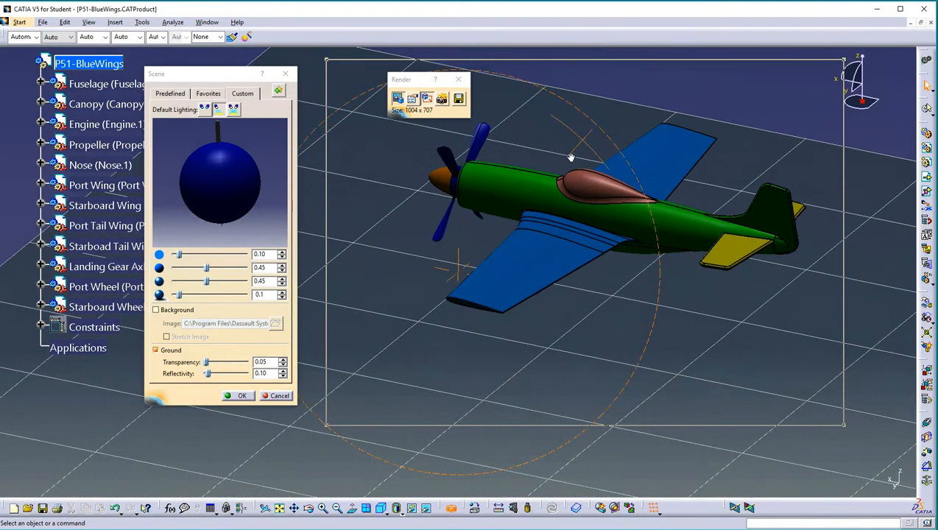
click(445, 100)
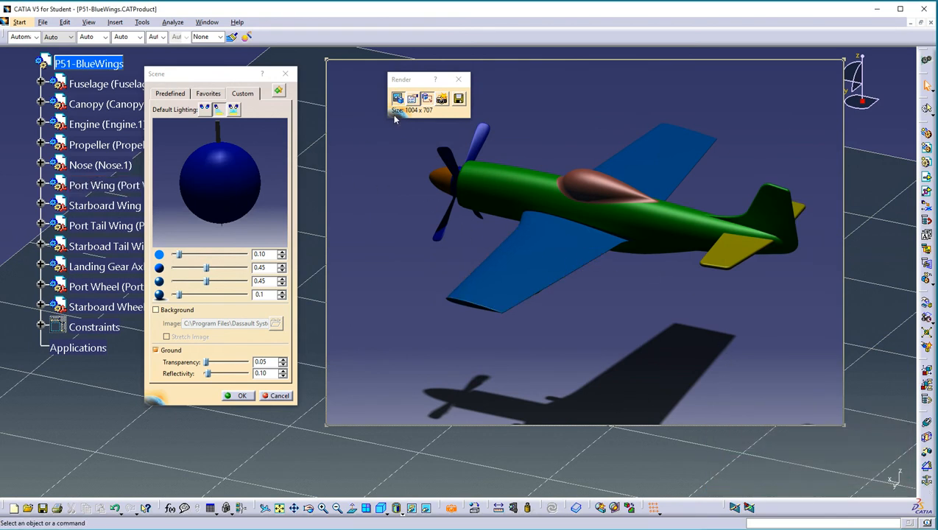
Reapply the predefined Bay 2 scene with its background and disable the ground
click(209, 94)
click(170, 93)
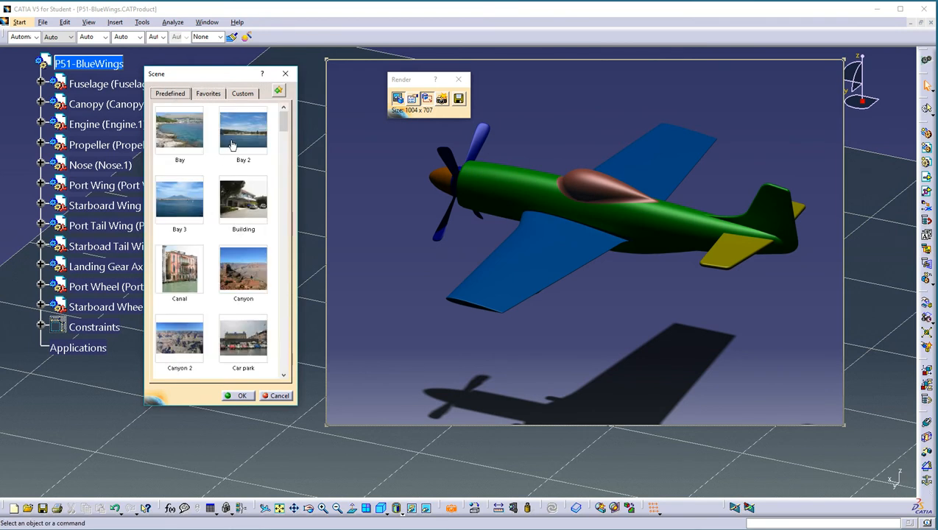
click(234, 139)
middle_drag(634, 240, 631, 193)
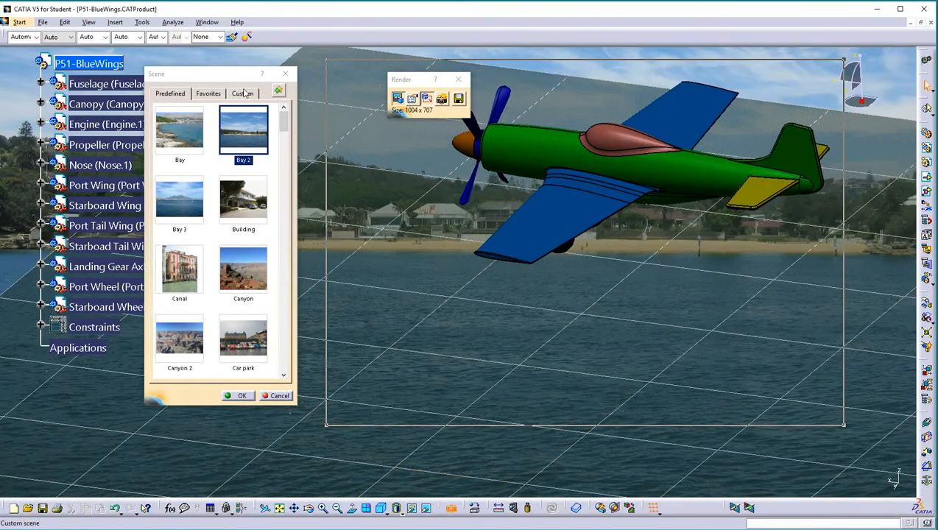
click(246, 94)
click(155, 350)
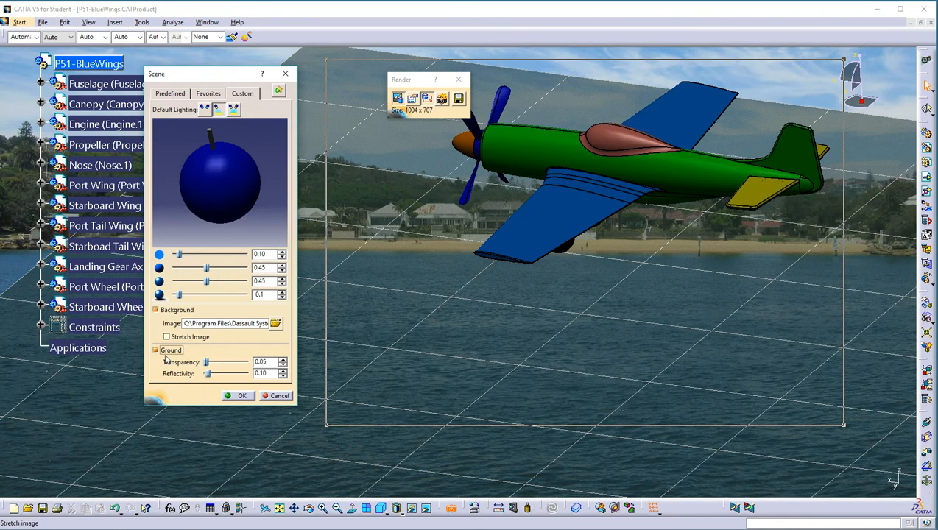
Place the airplane over the water, aim the light from the sphere's upper left, and render the Bay 2 scene
middle_drag(711, 215, 685, 236)
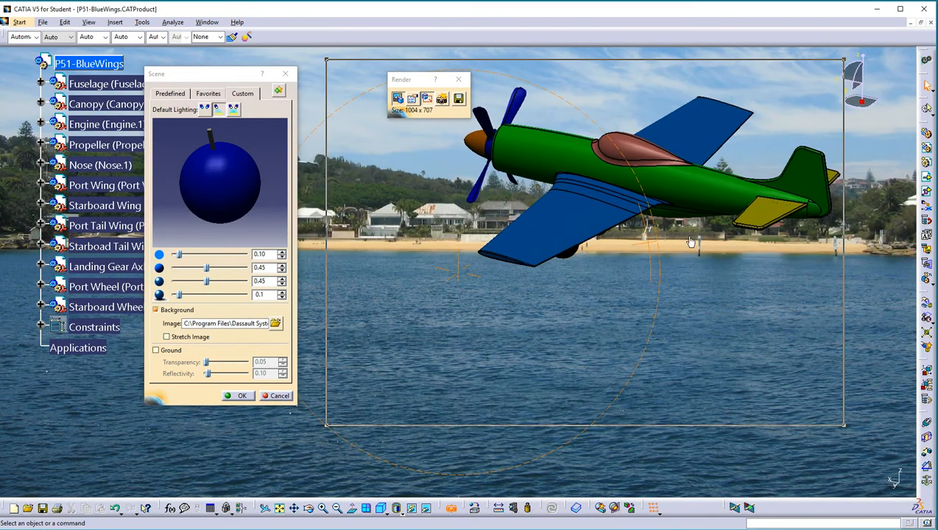
middle_drag(611, 204, 519, 317)
drag(218, 142, 179, 142)
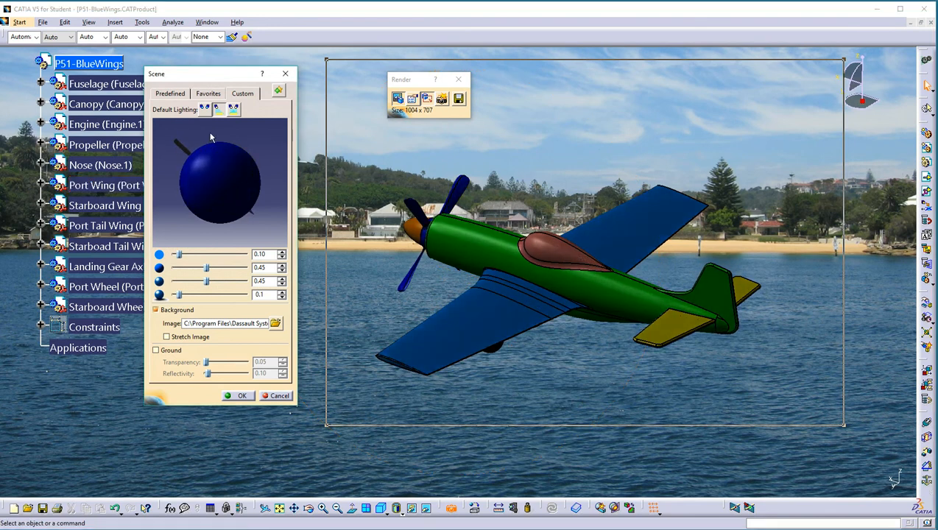
click(440, 101)
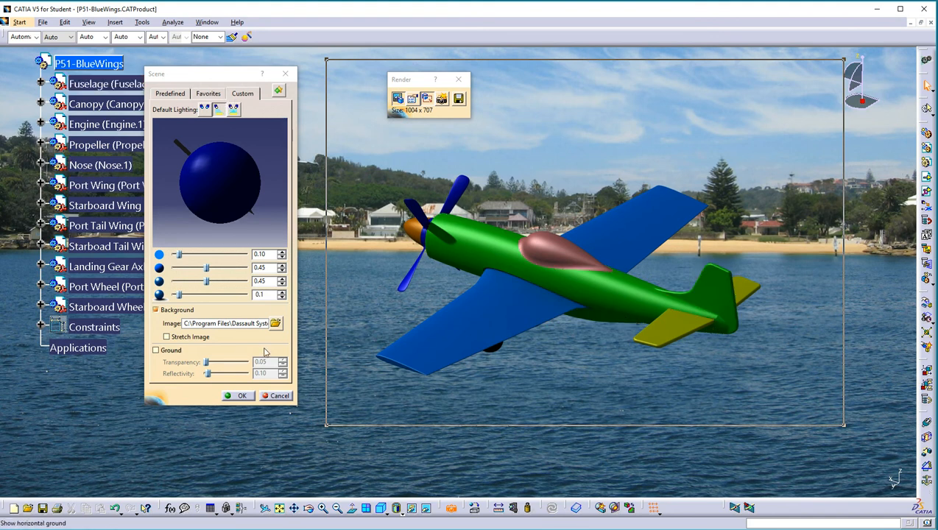
click(20, 22)
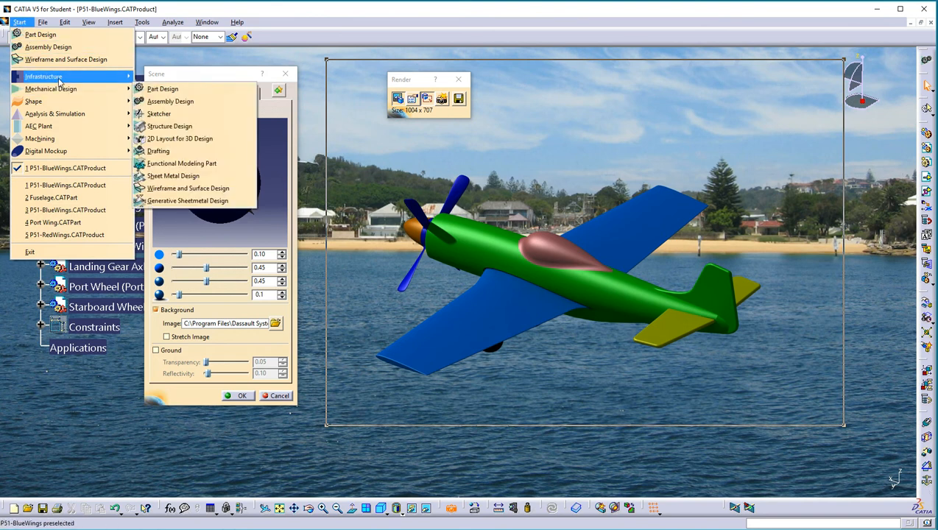
mouse_move(60, 80)
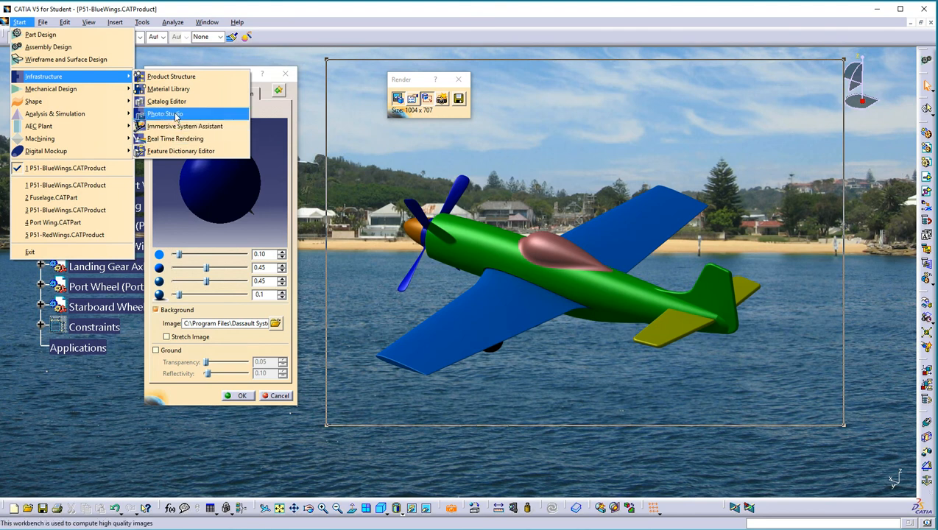
click(262, 92)
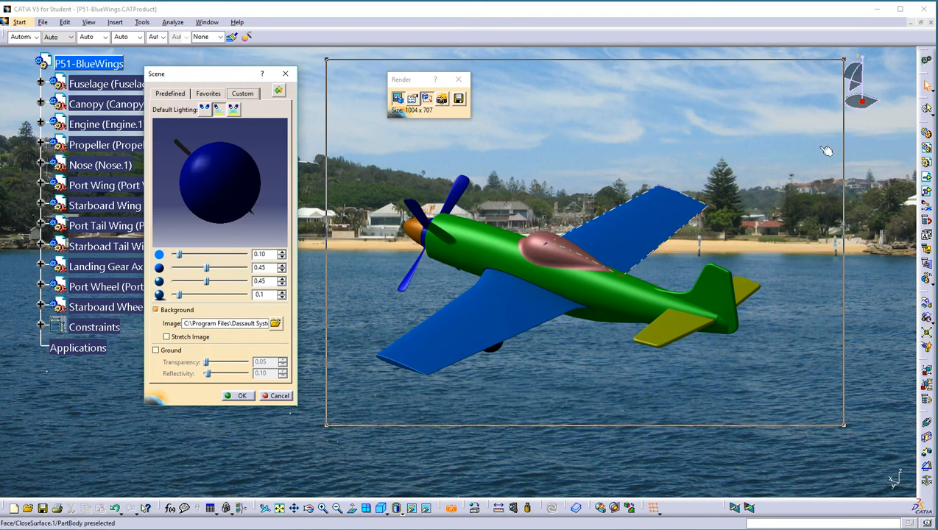
Check the aircraft hangar photo in the browser, then load UPS-Aircraft-Hangar-Shannon-Airport-02.jpg as the scene's background image
drag(936, 17, 595, 28)
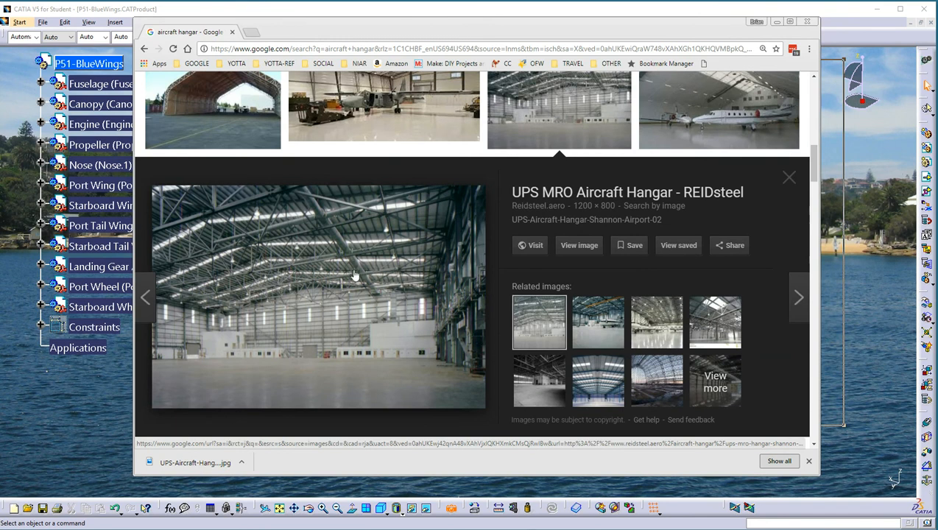
drag(329, 31, 936, 34)
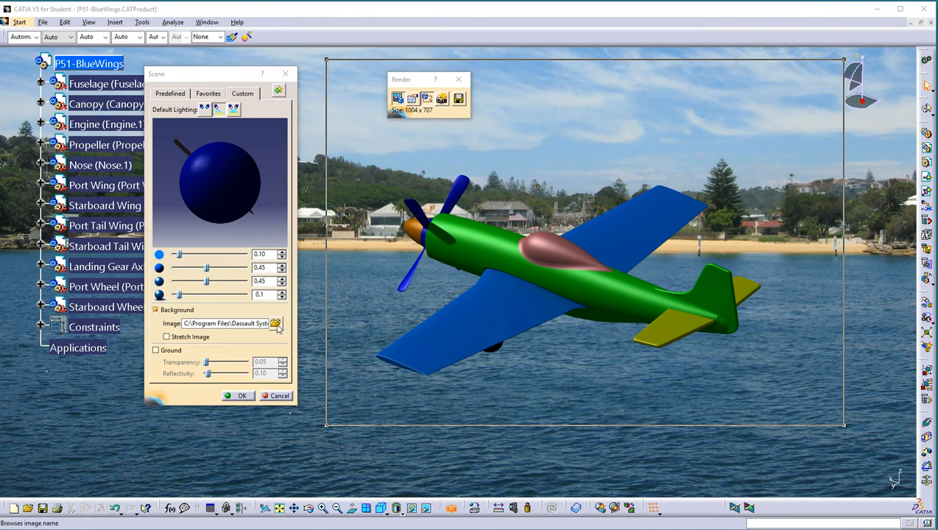
click(276, 324)
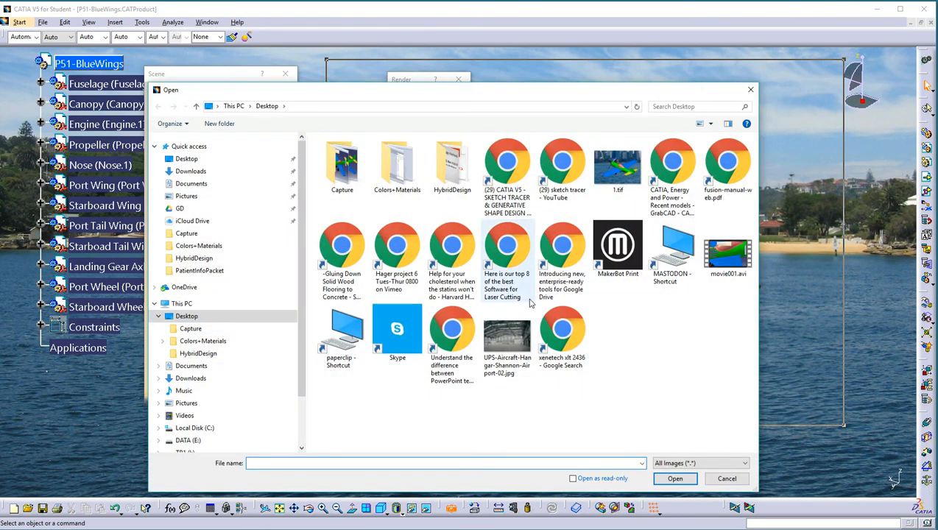
click(516, 337)
click(691, 479)
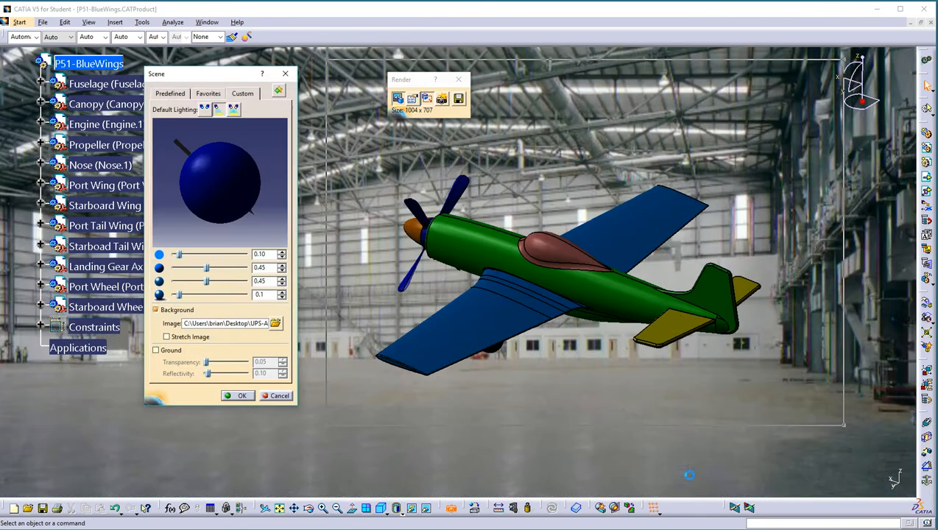
Enable the ground, align the airplane side-on with the hangar floor, and render the scene
middle_drag(545, 248, 504, 293)
scroll(500, 237, up, 1)
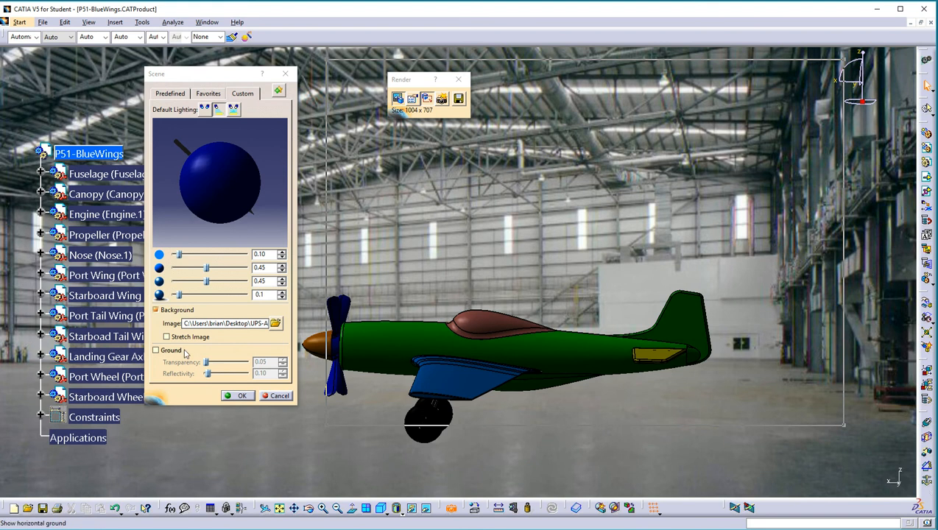
click(156, 350)
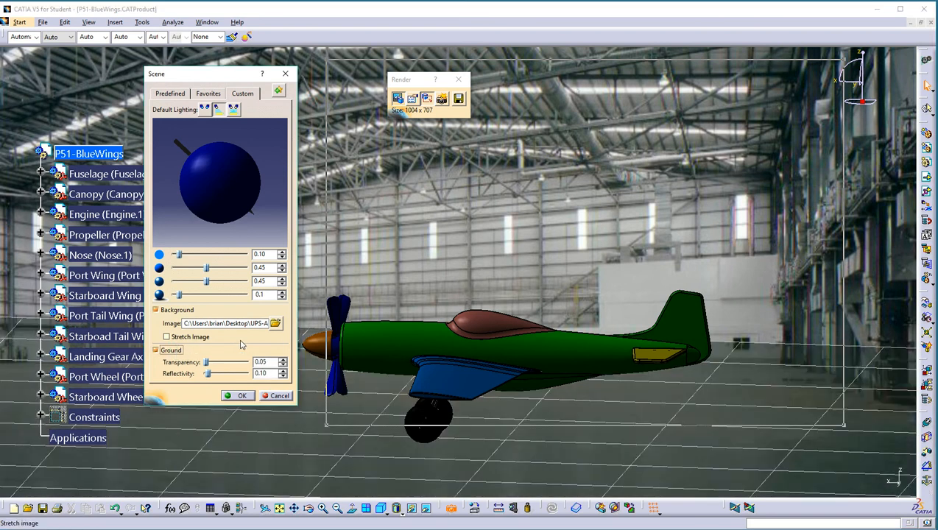
middle_drag(411, 341, 617, 399)
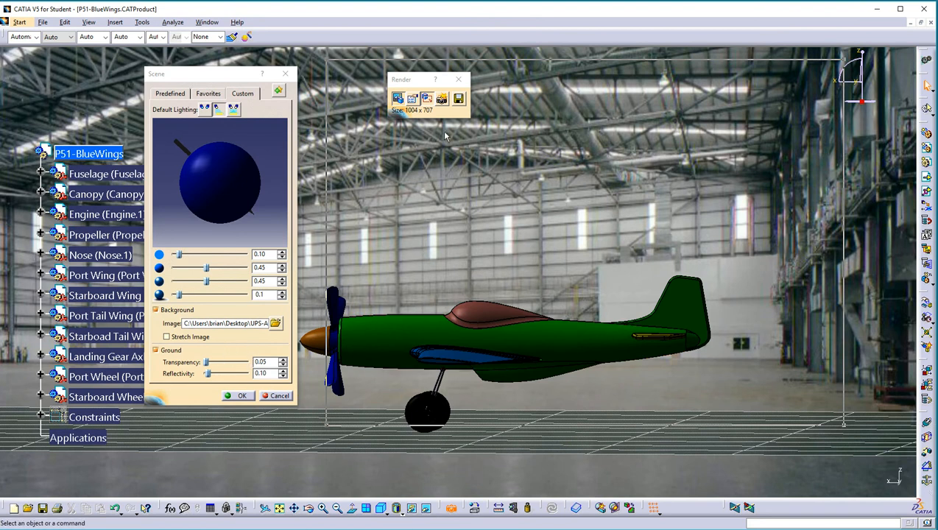
click(442, 99)
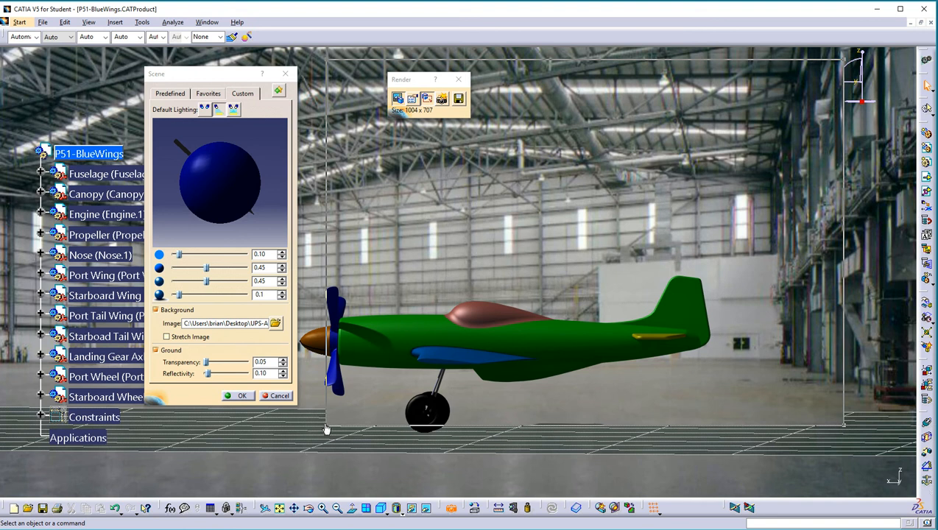
Enlarge the render area to about 1133 x 843 to include the nose and wheels, and render again
drag(326, 428, 259, 497)
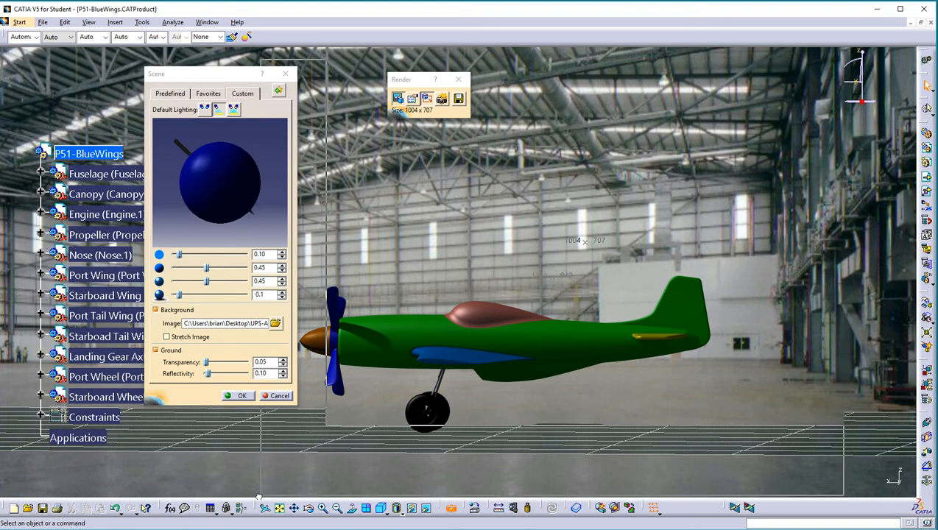
click(442, 100)
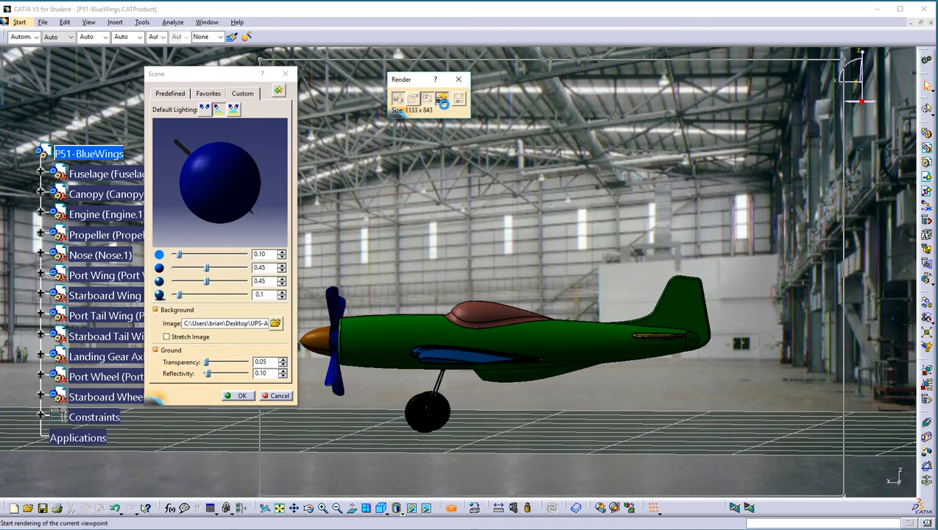